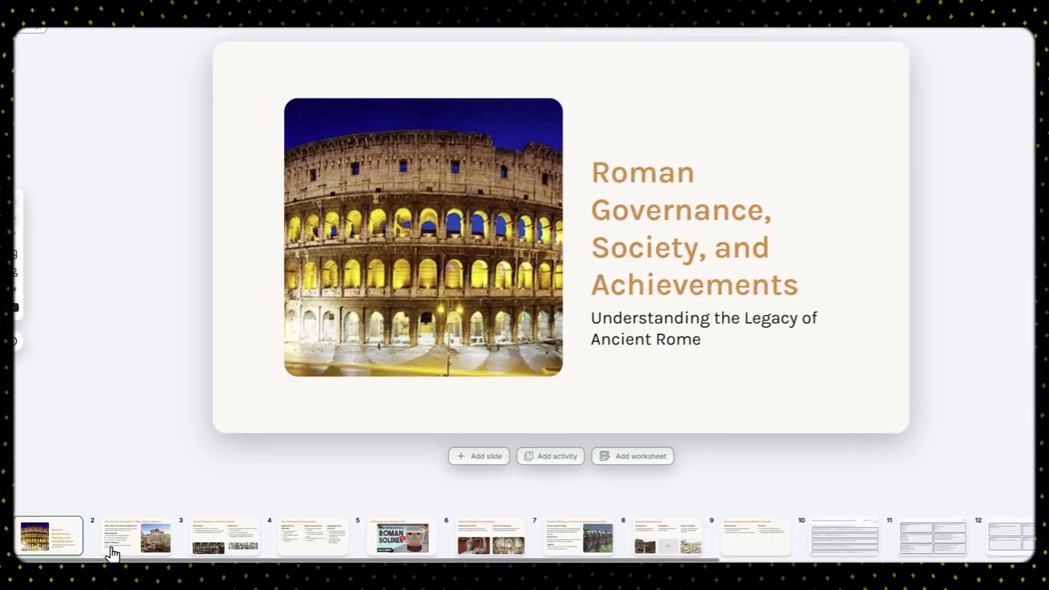
Browse the Roman lesson slides from Key Roman Achievements to Roman Architecture, then show the solar system worksheet.
{"action": "left_click", "coordinate": [235, 541]}
{"action": "left_click", "coordinate": [301, 541]}
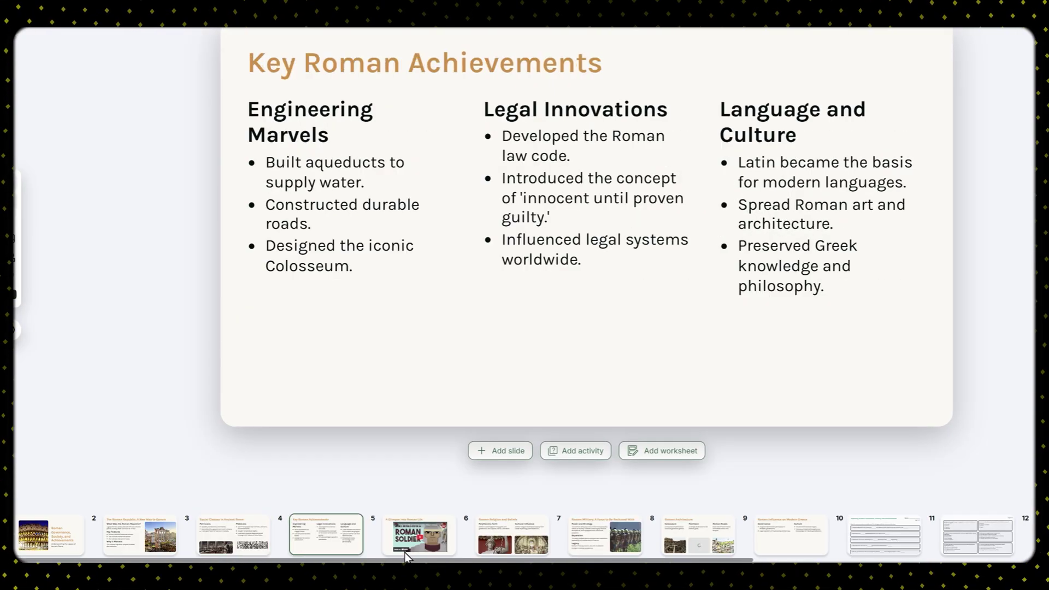
{"action": "left_click", "coordinate": [417, 548]}
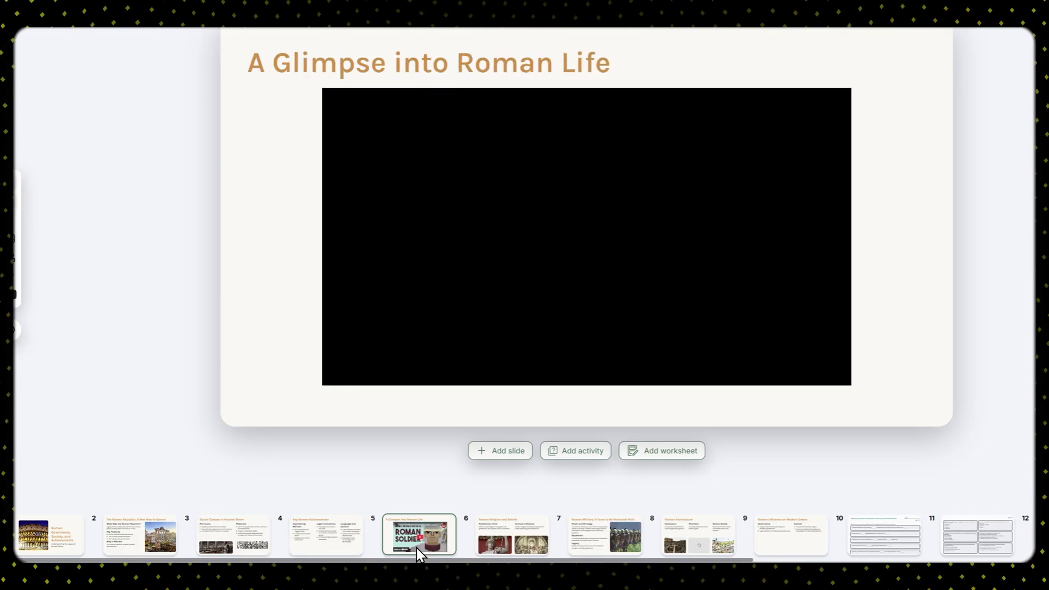
{"action": "left_click", "coordinate": [532, 546]}
{"action": "left_click", "coordinate": [596, 528]}
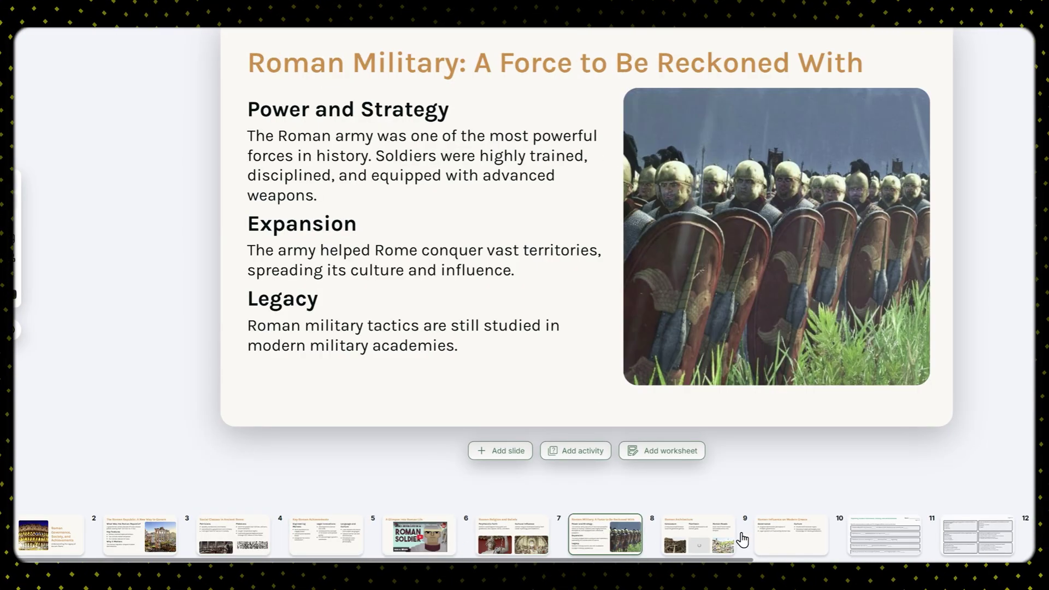
{"action": "left_click", "coordinate": [705, 534]}
{"action": "left_click", "coordinate": [313, 529]}
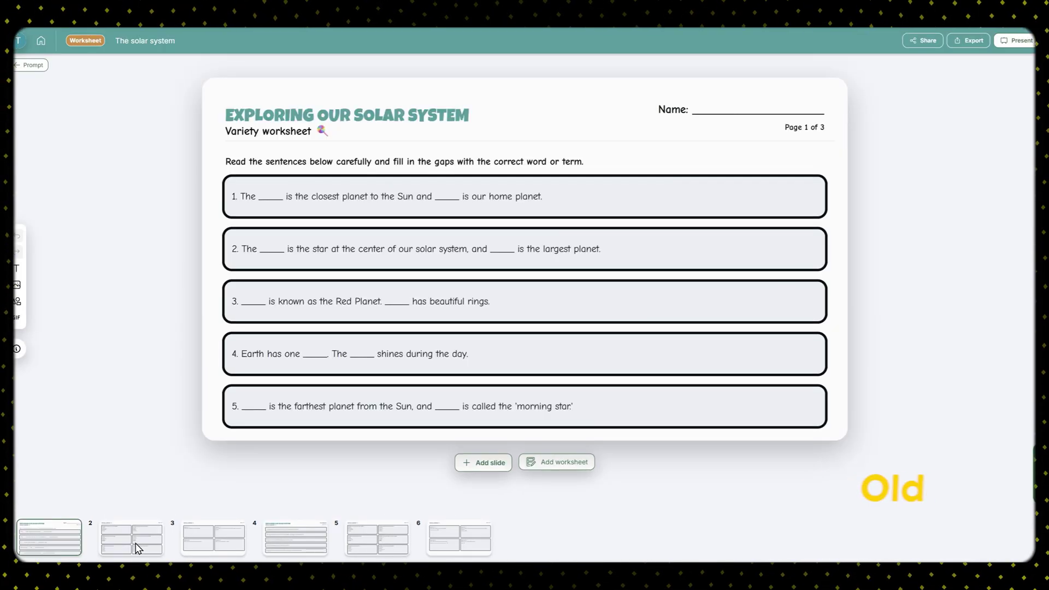
{"action": "left_click", "coordinate": [158, 544]}
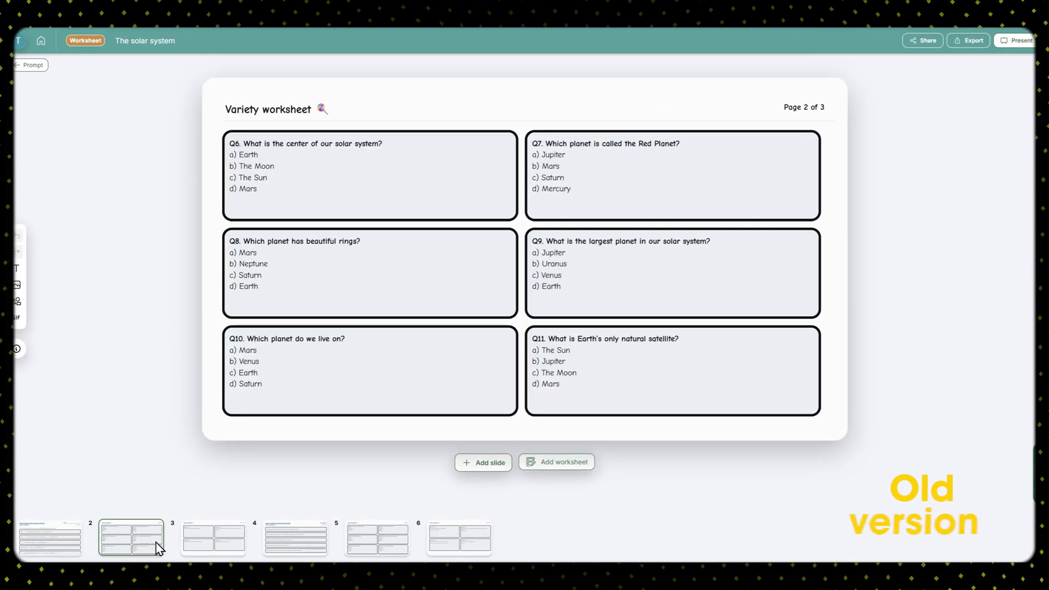
Review each solar system worksheet page, from Questions 12-15 to the Exploring our solar system page.
{"action": "left_click", "coordinate": [203, 545]}
{"action": "left_click", "coordinate": [280, 549]}
{"action": "left_click", "coordinate": [390, 549]}
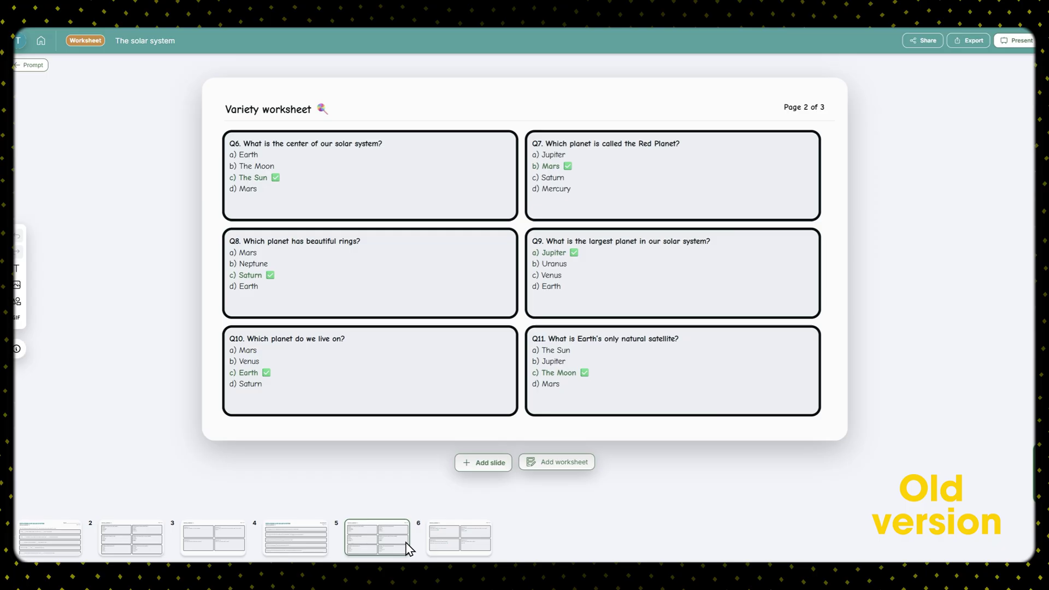
{"action": "left_click", "coordinate": [459, 537]}
{"action": "left_click", "coordinate": [66, 547]}
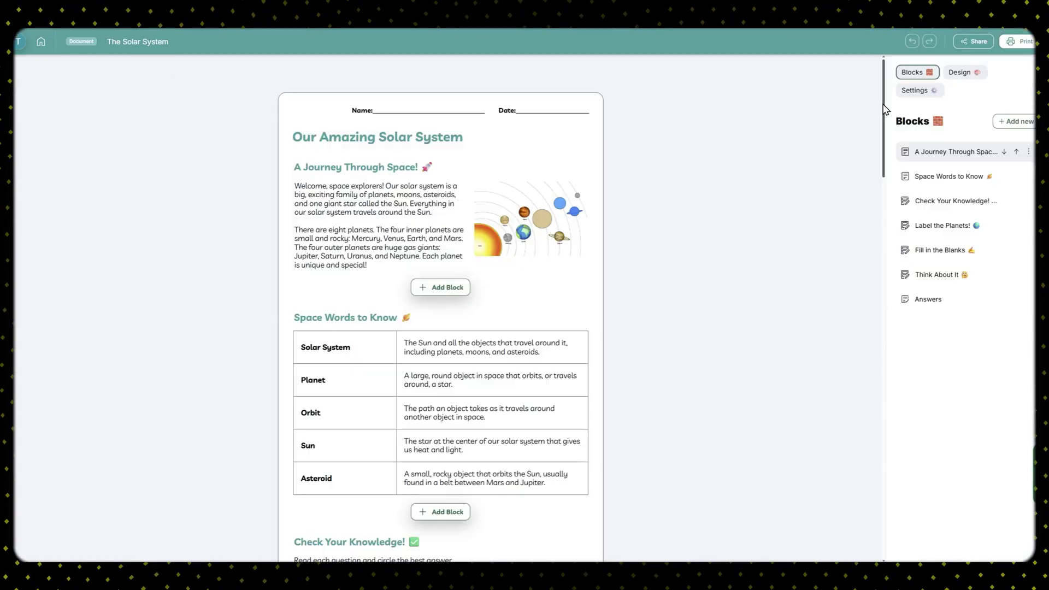
{"action": "scroll", "coordinate": [886, 114], "scroll_direction": "down", "scroll_amount": 1}
{"action": "left_click_drag", "start_coordinate": [884, 109], "coordinate": [911, 403]}
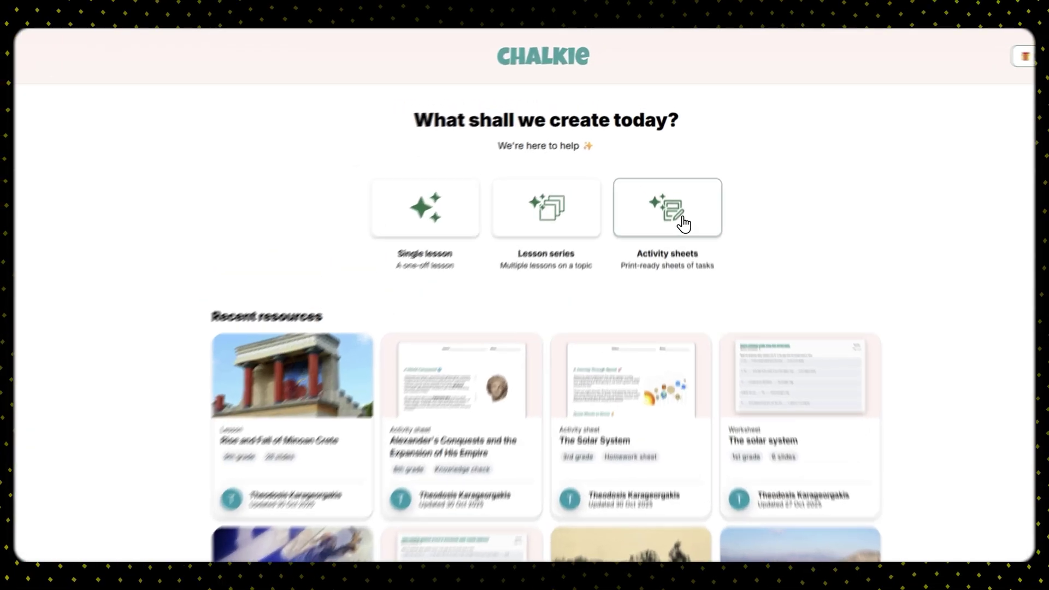
Start a new activity sheet from a new topic and check its grade level and language options.
{"action": "left_click", "coordinate": [676, 181]}
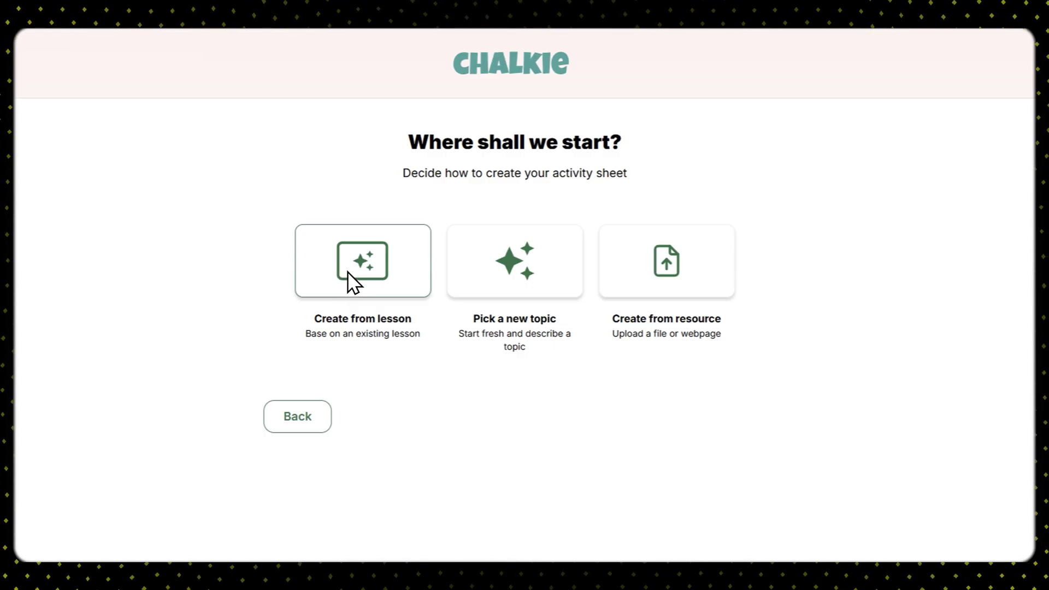
{"action": "left_click", "coordinate": [494, 322]}
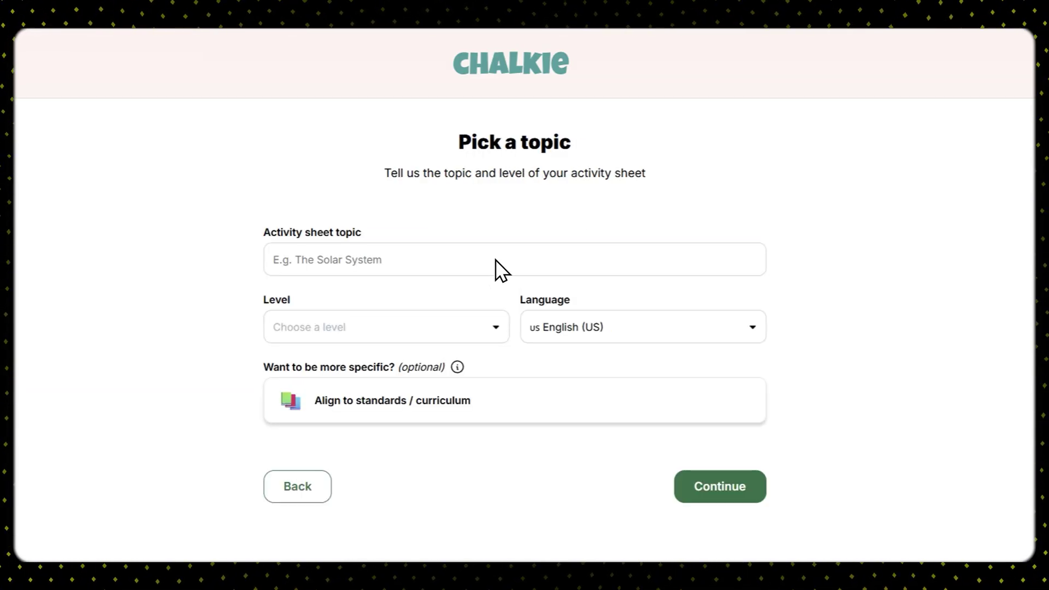
{"action": "left_click", "coordinate": [298, 329]}
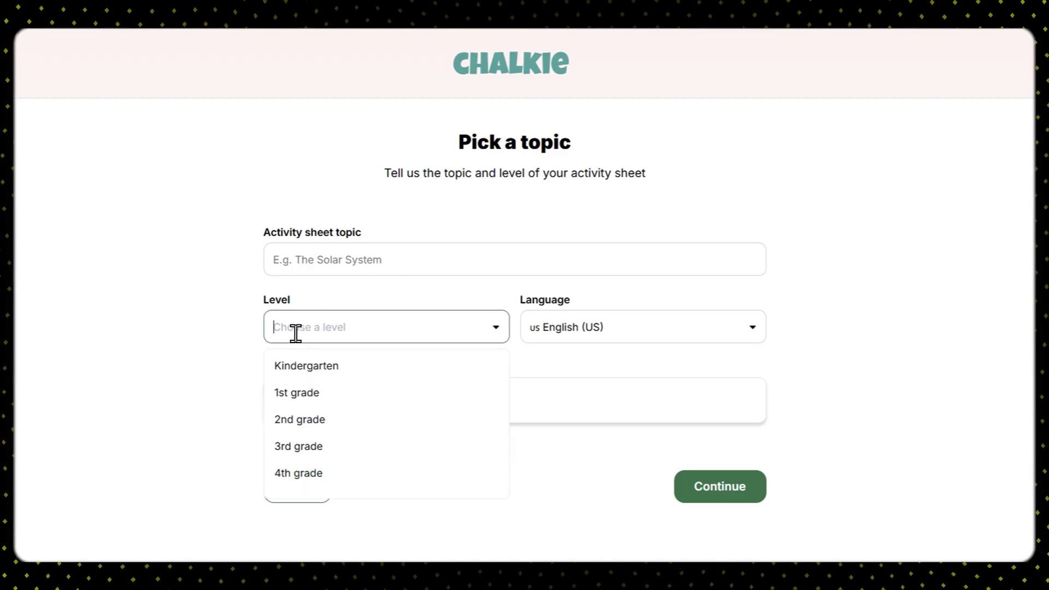
{"action": "left_click", "coordinate": [545, 329]}
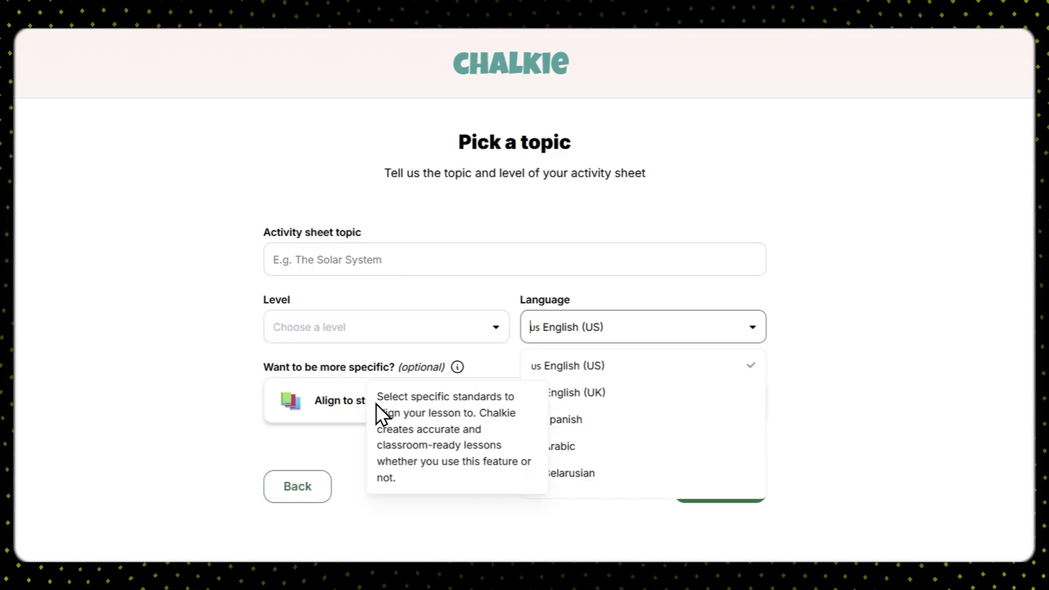
{"action": "left_click", "coordinate": [353, 459]}
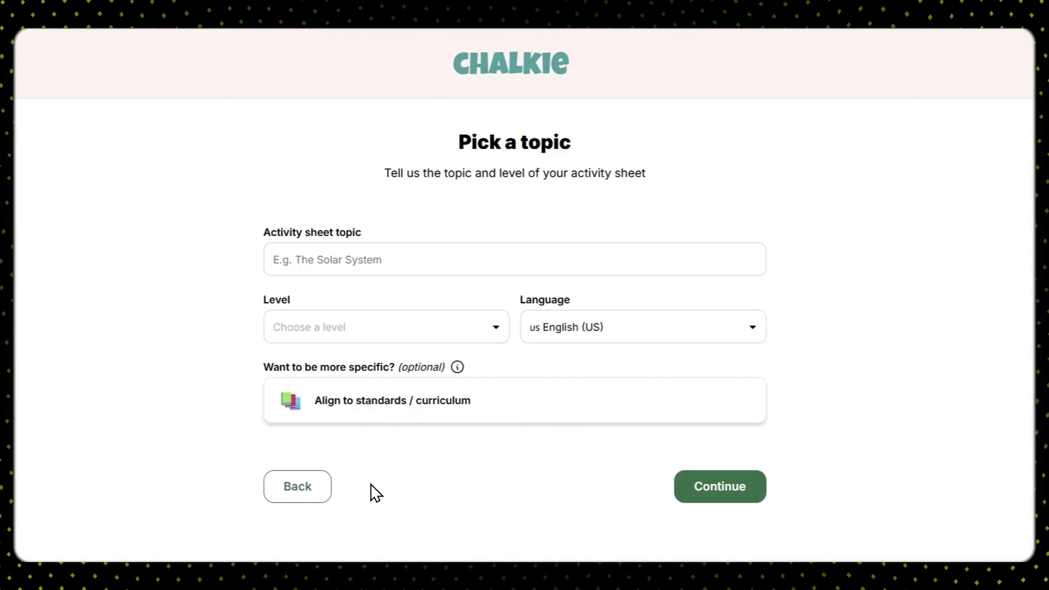
Look at the Create from resource option, then return to the starting choices.
{"action": "left_click", "coordinate": [304, 495]}
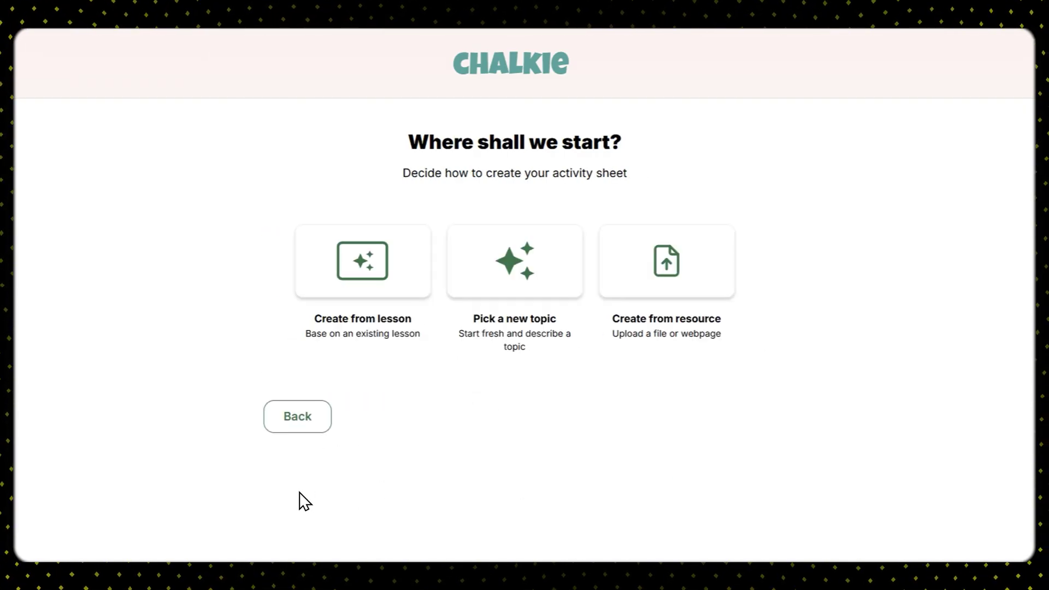
{"action": "left_click", "coordinate": [668, 317]}
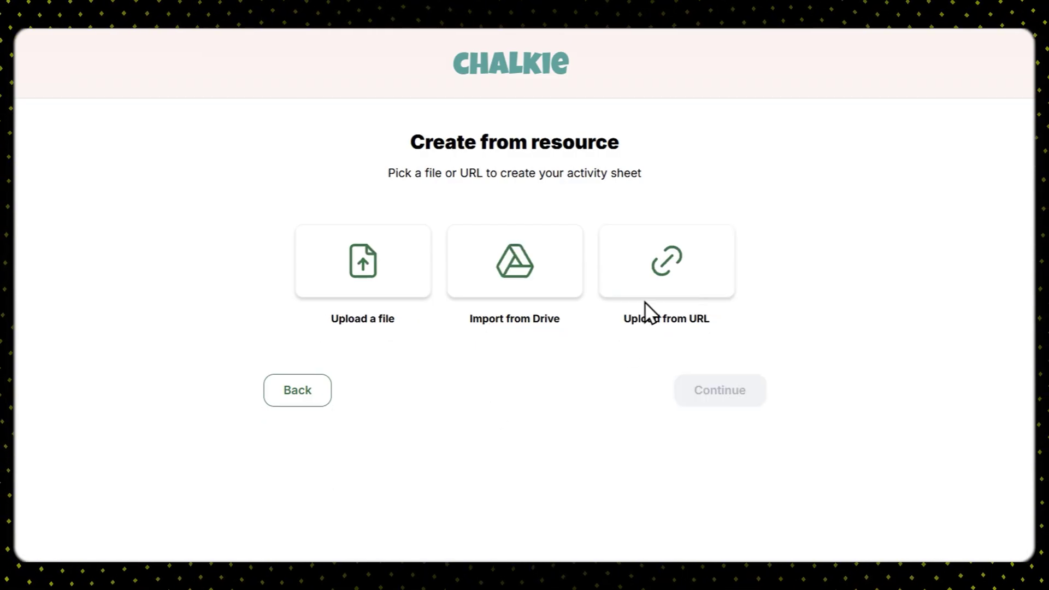
{"action": "left_click", "coordinate": [289, 414]}
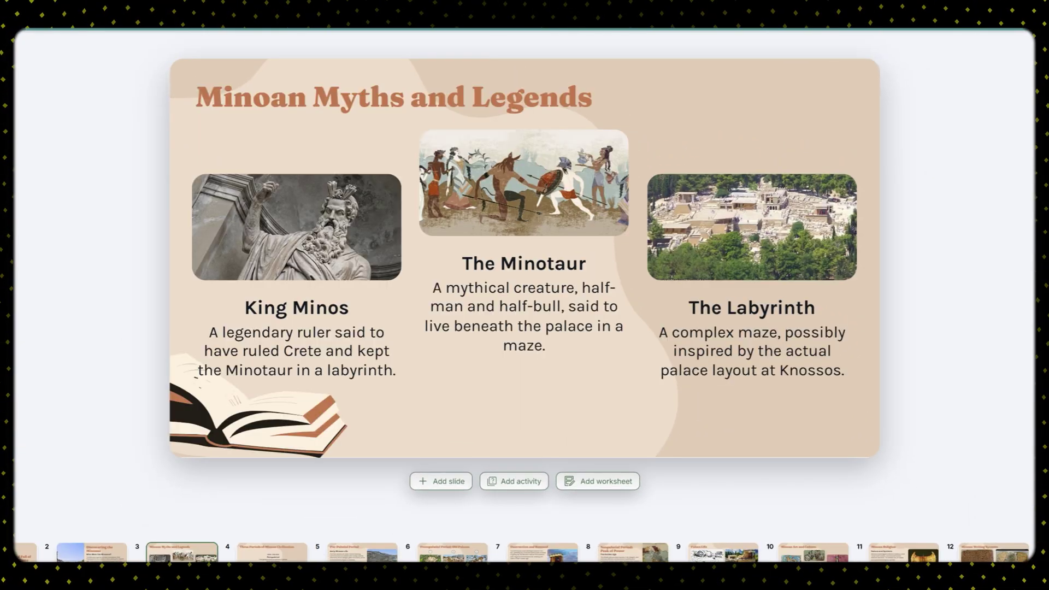
Look through the Minoan lesson slides, ending on slide 10, Minoan Art and Culture.
{"action": "left_click", "coordinate": [272, 552]}
{"action": "left_click", "coordinate": [458, 551]}
{"action": "left_click", "coordinate": [629, 552]}
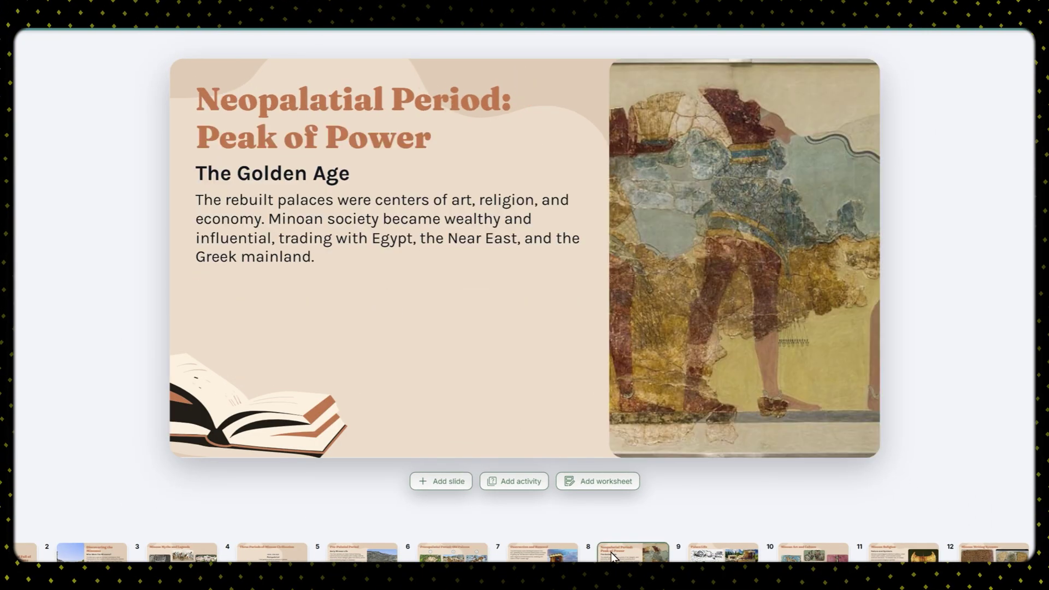
{"action": "left_click", "coordinate": [723, 552]}
{"action": "left_click", "coordinate": [904, 552]}
{"action": "left_click", "coordinate": [995, 552]}
{"action": "left_click", "coordinate": [813, 552]}
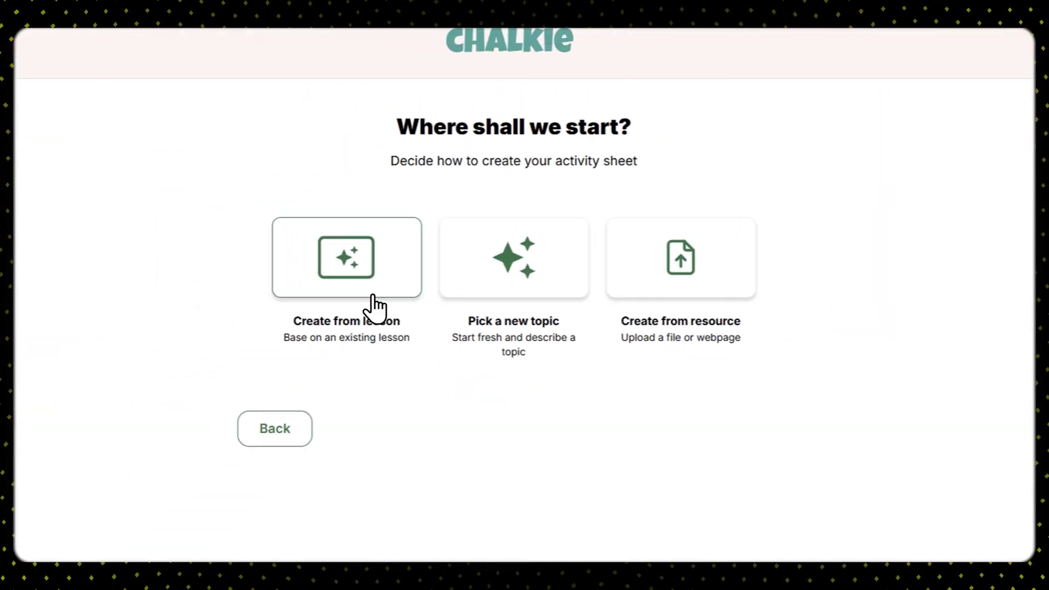
Base the activity sheet on the existing 'Rise and Fall of Minoan Crete' lesson.
{"action": "left_click", "coordinate": [375, 309]}
{"action": "left_click", "coordinate": [398, 249]}
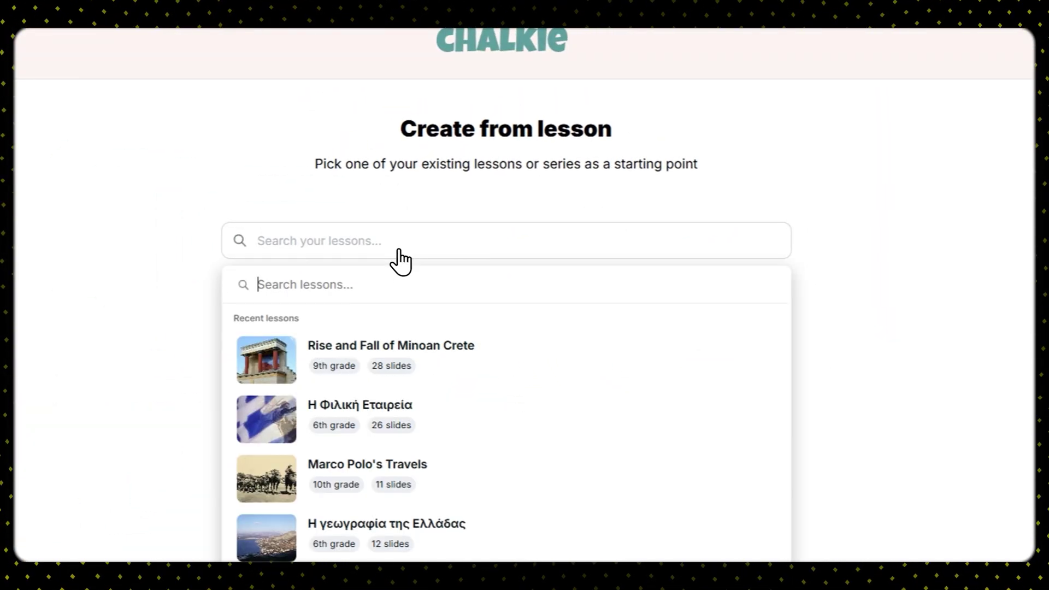
{"action": "scroll", "coordinate": [417, 355], "scroll_direction": "down", "scroll_amount": 3}
{"action": "scroll", "coordinate": [443, 382], "scroll_direction": "up", "scroll_amount": 3}
{"action": "left_click", "coordinate": [459, 377]}
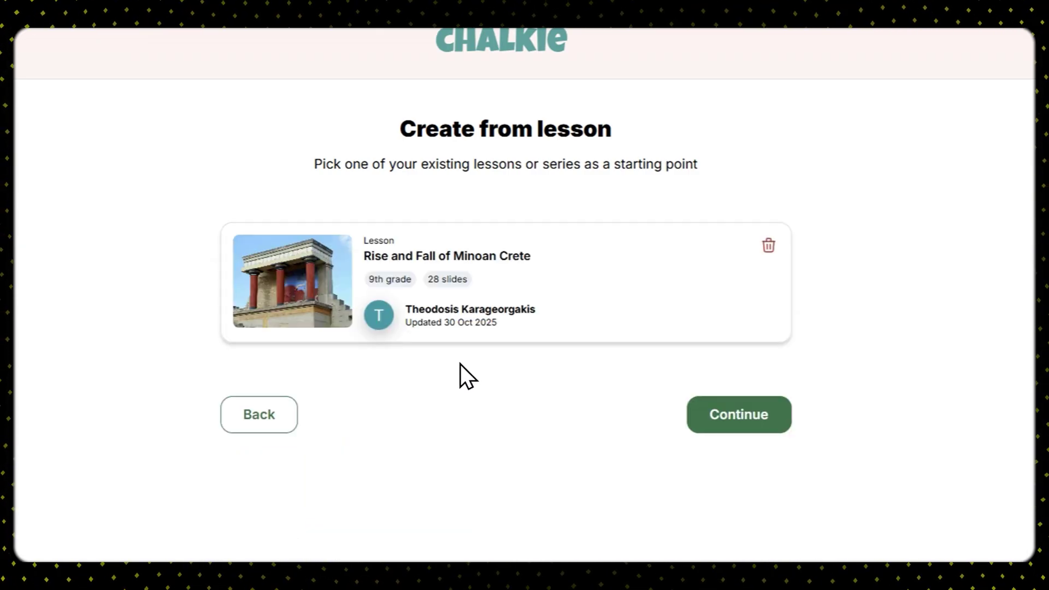
{"action": "left_click", "coordinate": [746, 424]}
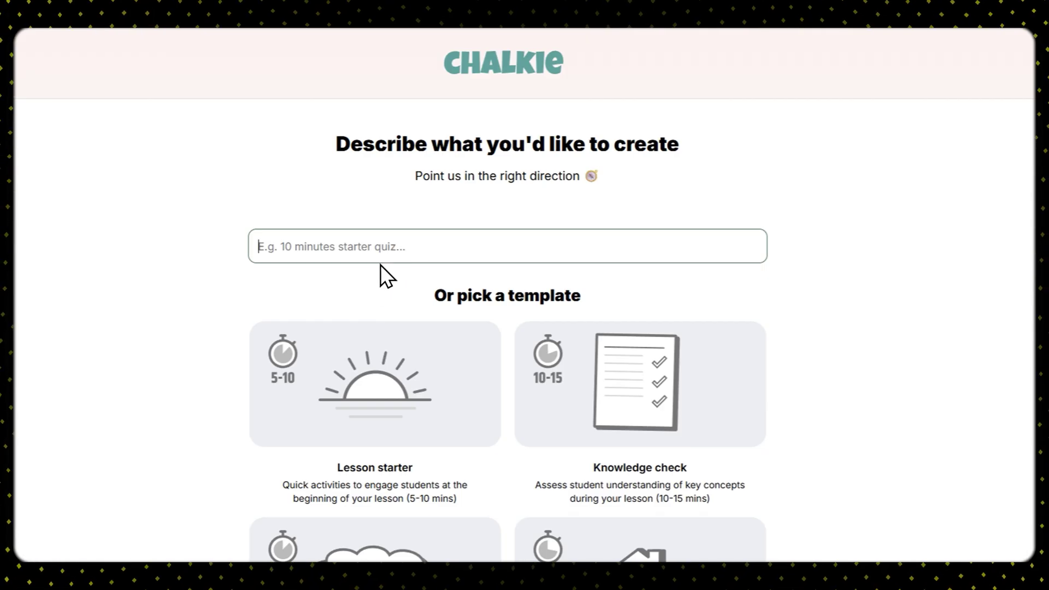
Pick the Homework sheet template and generate the worksheet.
{"action": "scroll", "coordinate": [380, 264], "scroll_direction": "down", "scroll_amount": 4}
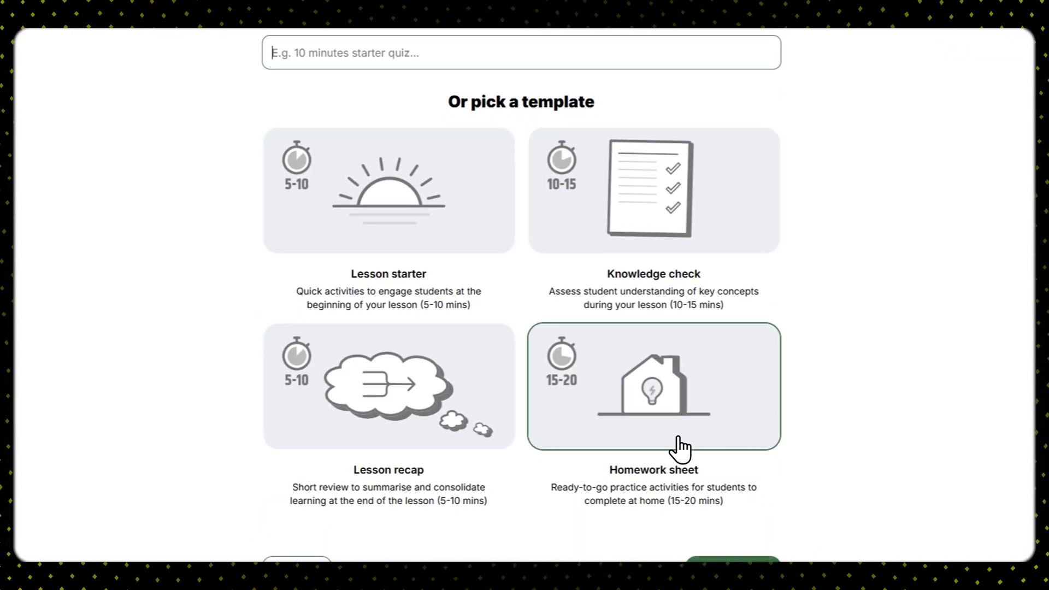
{"action": "left_click", "coordinate": [658, 445]}
{"action": "scroll", "coordinate": [581, 490], "scroll_direction": "down", "scroll_amount": 2}
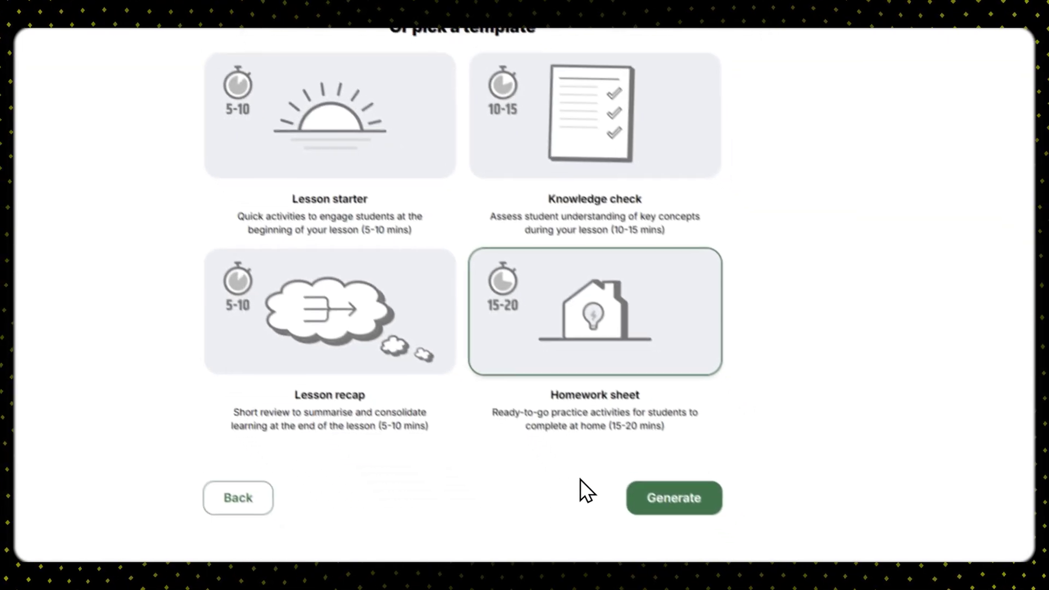
{"action": "left_click", "coordinate": [628, 499]}
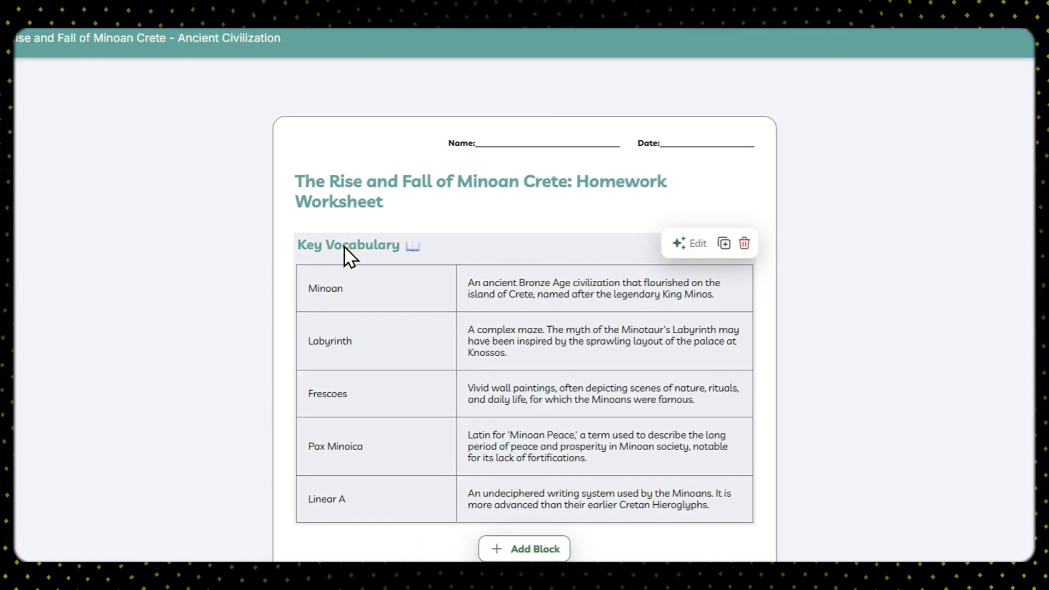
Scroll through the Minoan homework worksheet from the vocabulary table to the Answer Key and back up.
{"action": "scroll", "coordinate": [356, 277], "scroll_direction": "down", "scroll_amount": 8}
{"action": "scroll", "coordinate": [376, 313], "scroll_direction": "up", "scroll_amount": 2}
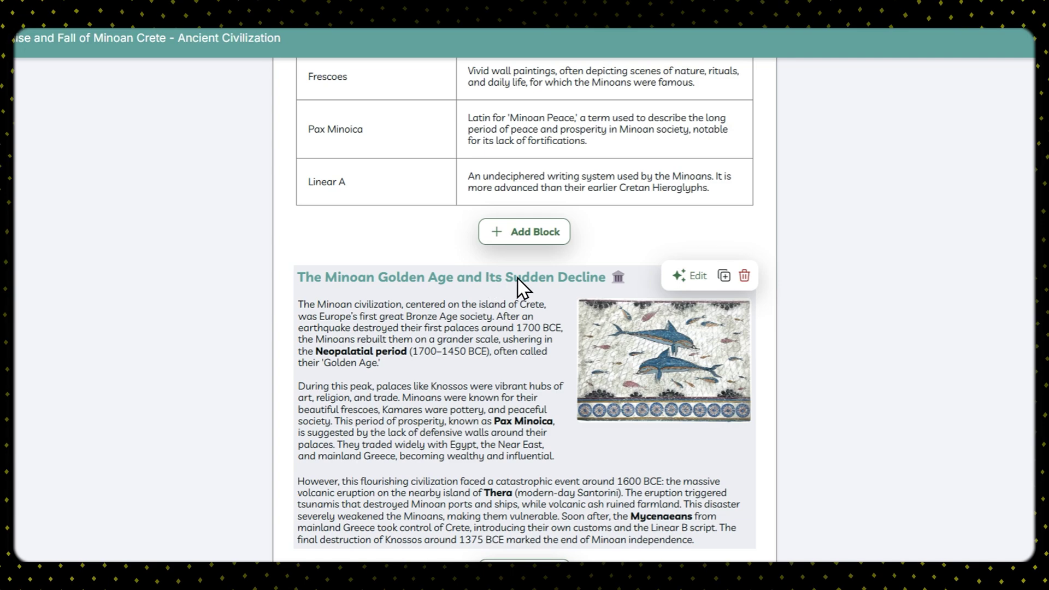
{"action": "scroll", "coordinate": [514, 287], "scroll_direction": "down", "scroll_amount": 12}
{"action": "scroll", "coordinate": [461, 386], "scroll_direction": "down", "scroll_amount": 9}
{"action": "scroll", "coordinate": [454, 407], "scroll_direction": "down", "scroll_amount": 6}
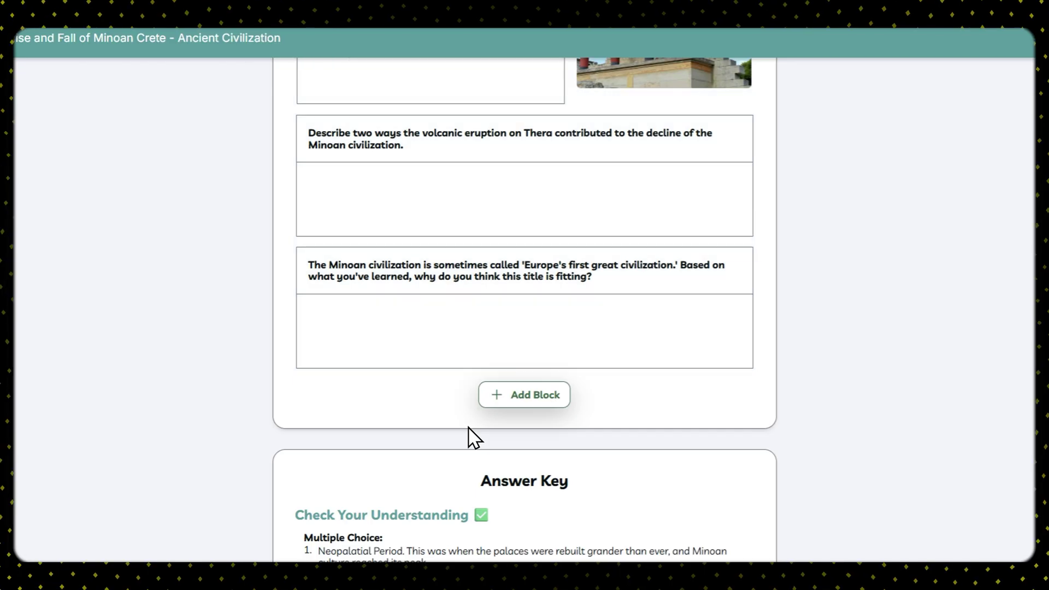
{"action": "scroll", "coordinate": [470, 429], "scroll_direction": "up", "scroll_amount": 17}
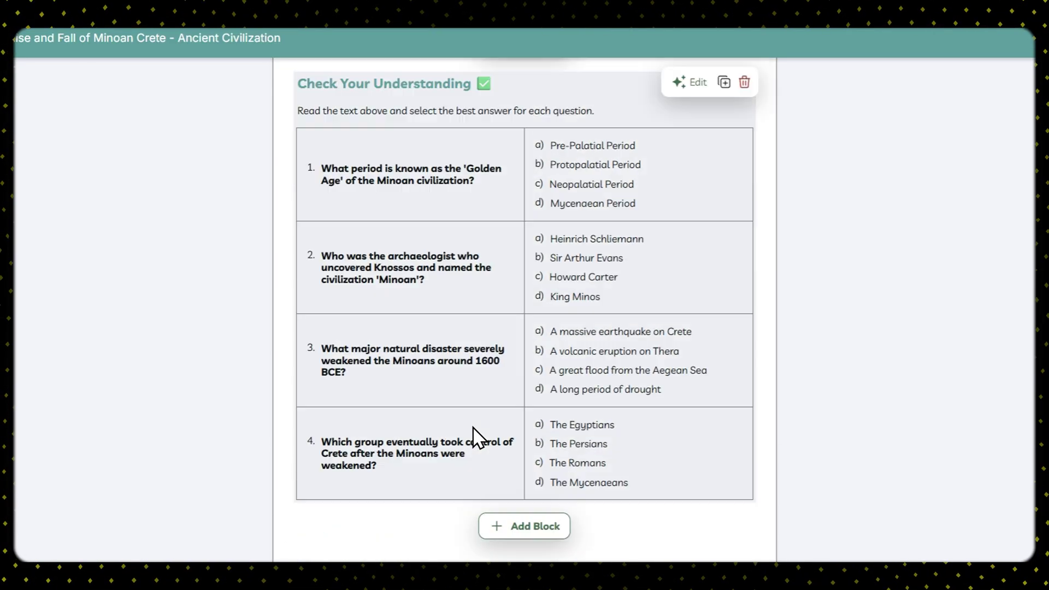
{"action": "scroll", "coordinate": [479, 438], "scroll_direction": "up", "scroll_amount": 14}
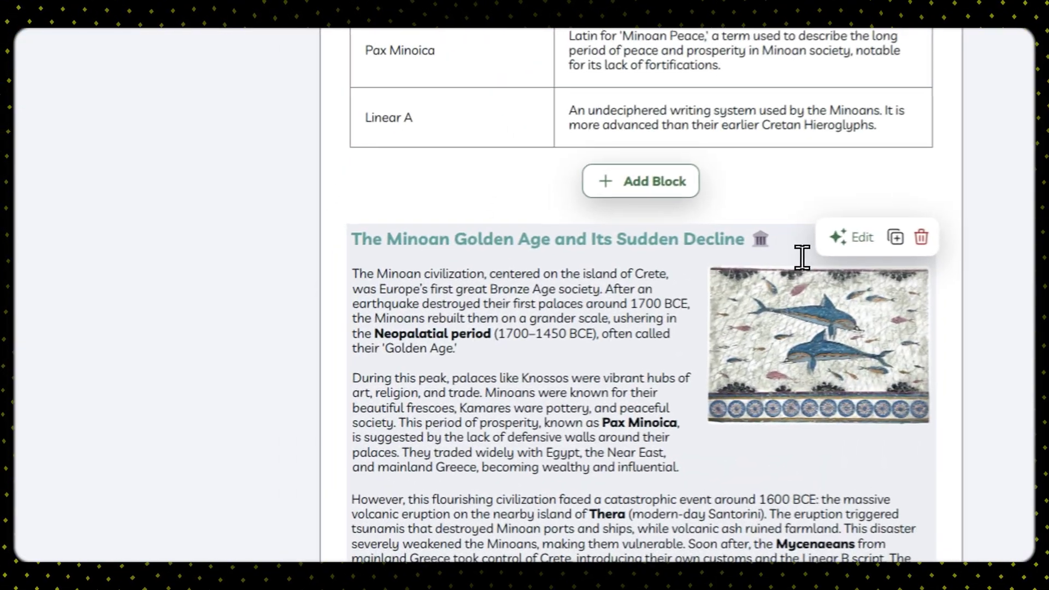
Insert 'Greece' after 'Crete,' in the Golden Age text and move the earthquake sentence to a new paragraph.
{"action": "left_click", "coordinate": [514, 327]}
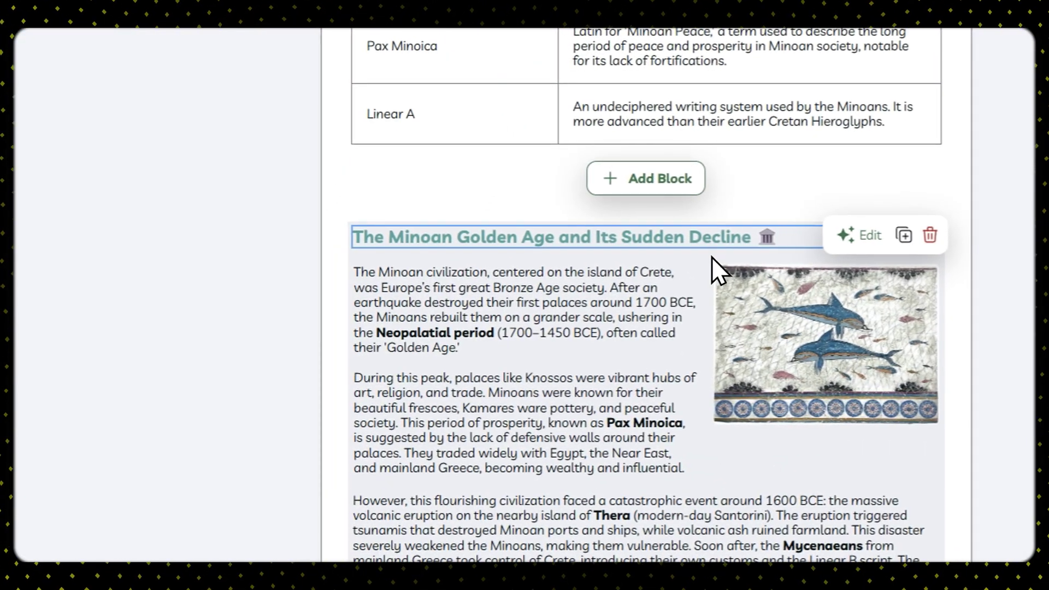
{"action": "left_click", "coordinate": [695, 287]}
{"action": "type", "text": "Greece"}
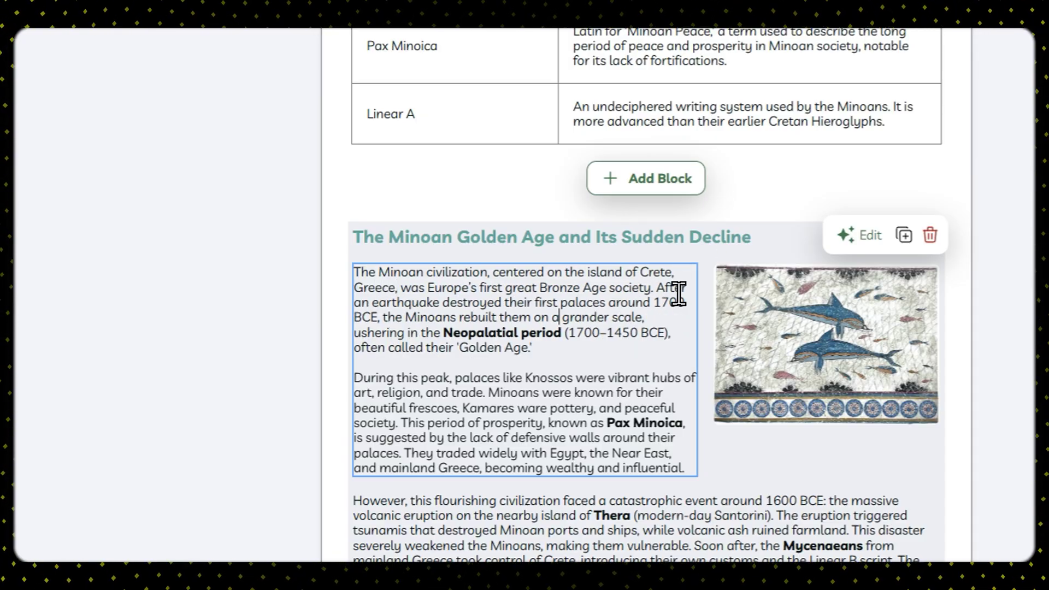
{"action": "key", "text": "Return"}
{"action": "key", "text": "Return"}
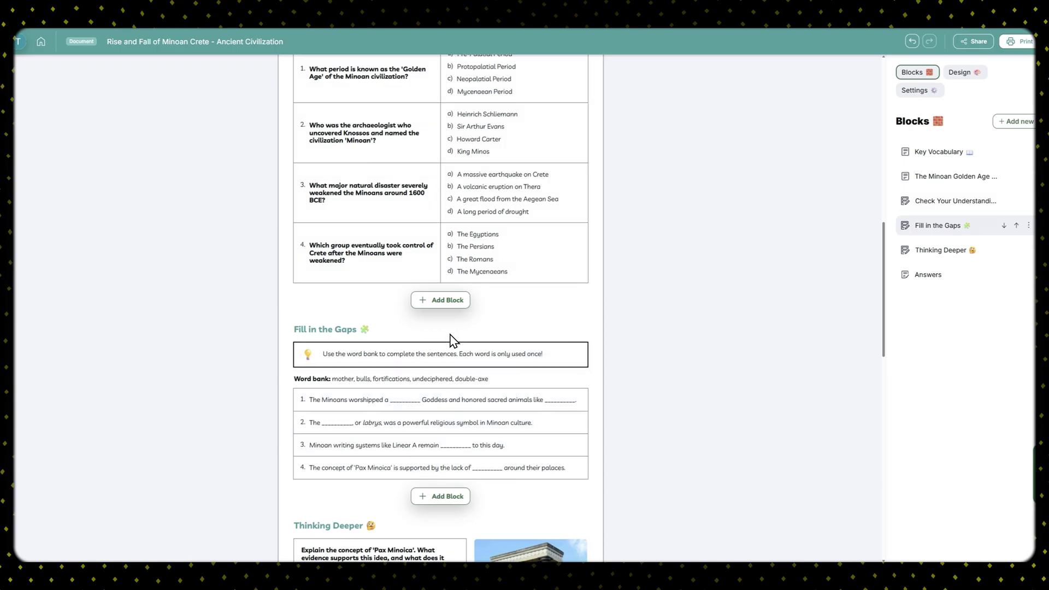
{"action": "scroll", "coordinate": [451, 339], "scroll_direction": "down", "scroll_amount": 5}
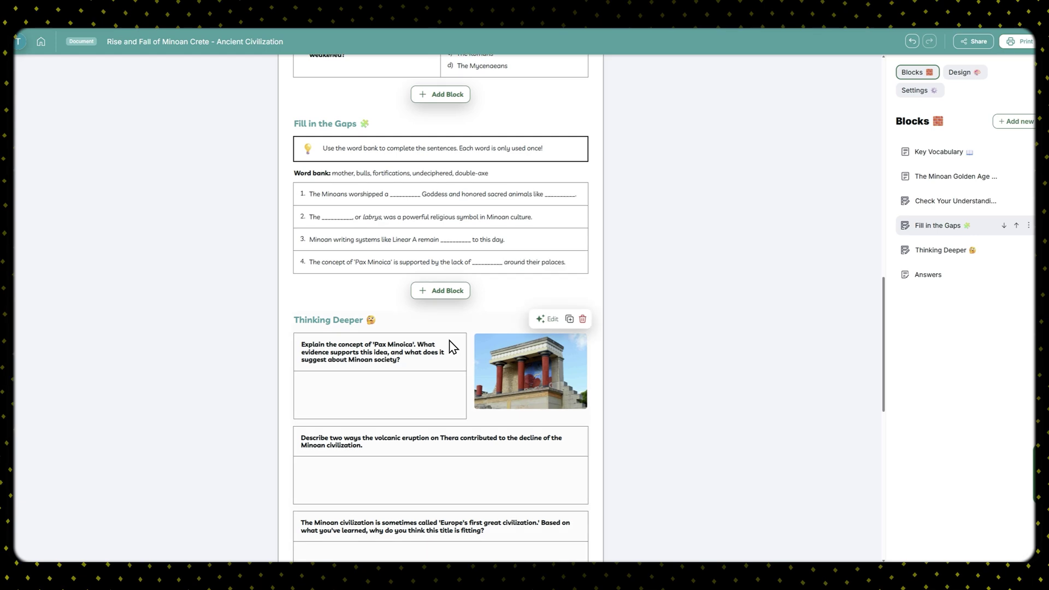
Insert a King Minos Character Analysis block with three questions below Thinking Deeper.
{"action": "scroll", "coordinate": [449, 344], "scroll_direction": "down", "scroll_amount": 3}
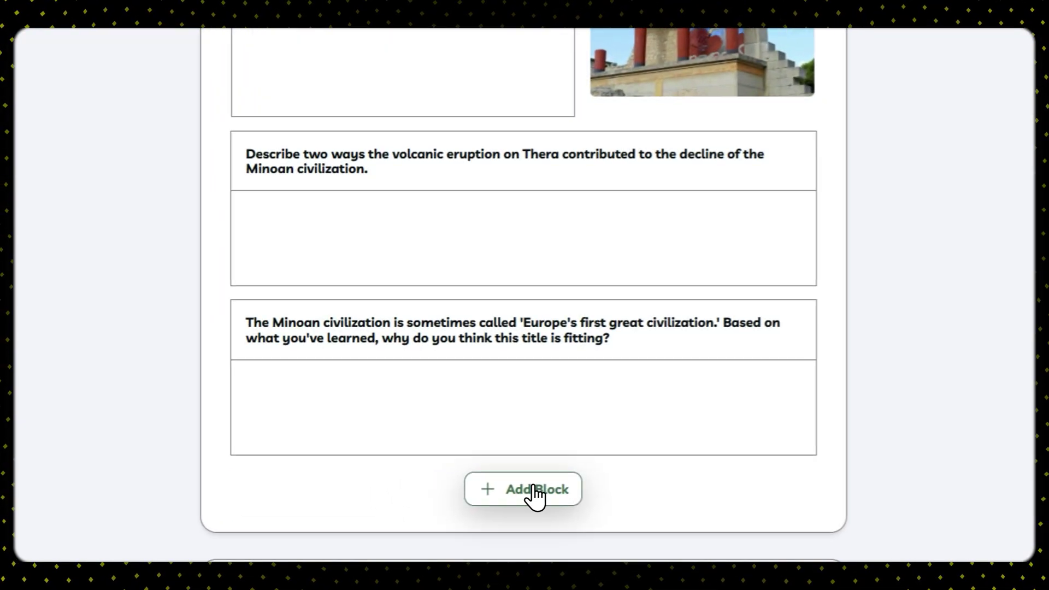
{"action": "left_click", "coordinate": [525, 488]}
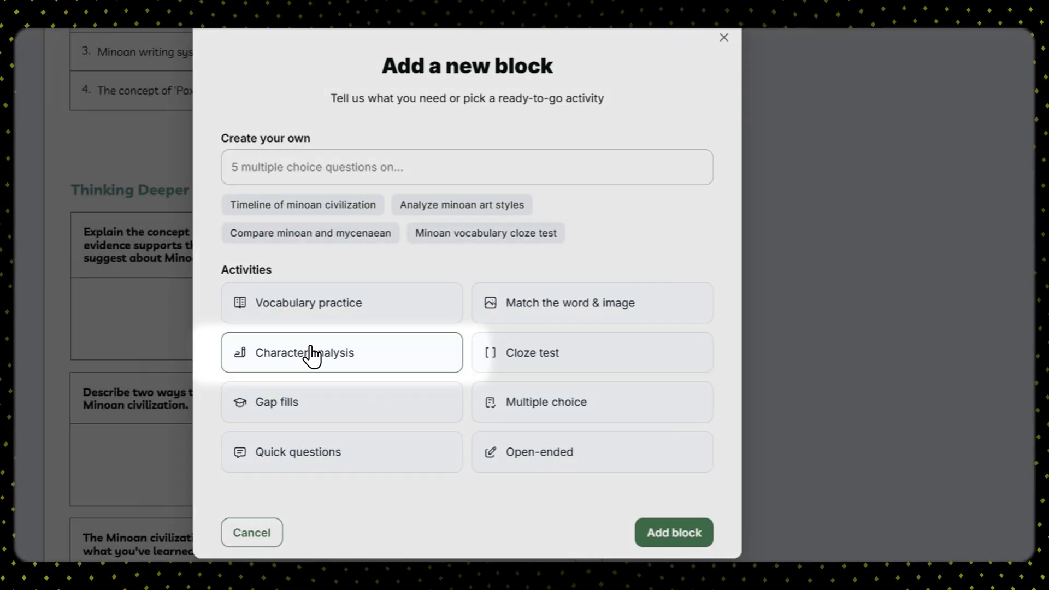
{"action": "left_click", "coordinate": [312, 355]}
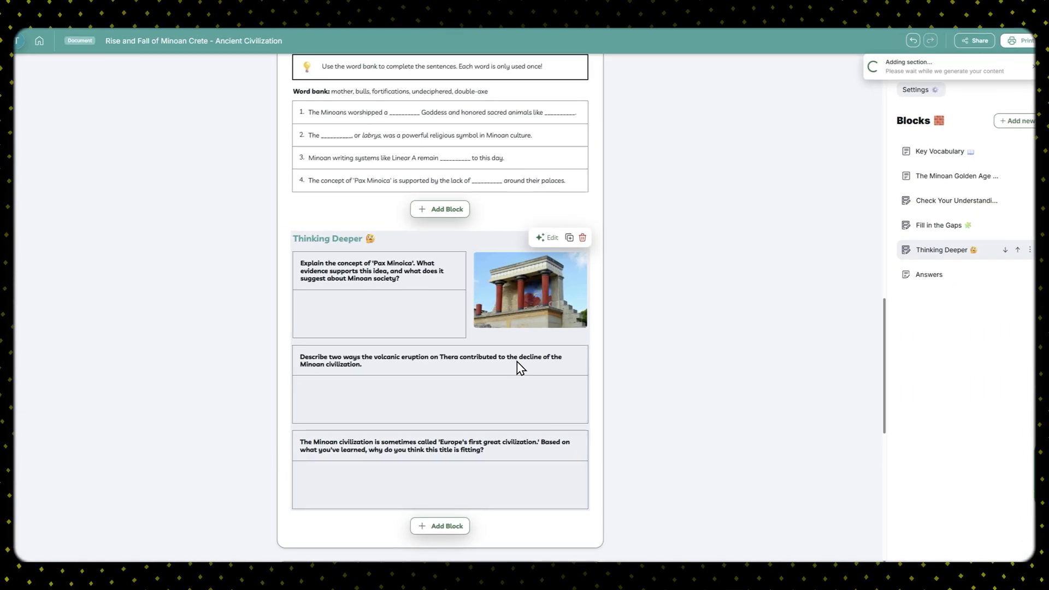
{"action": "scroll", "coordinate": [519, 367], "scroll_direction": "down", "scroll_amount": 1}
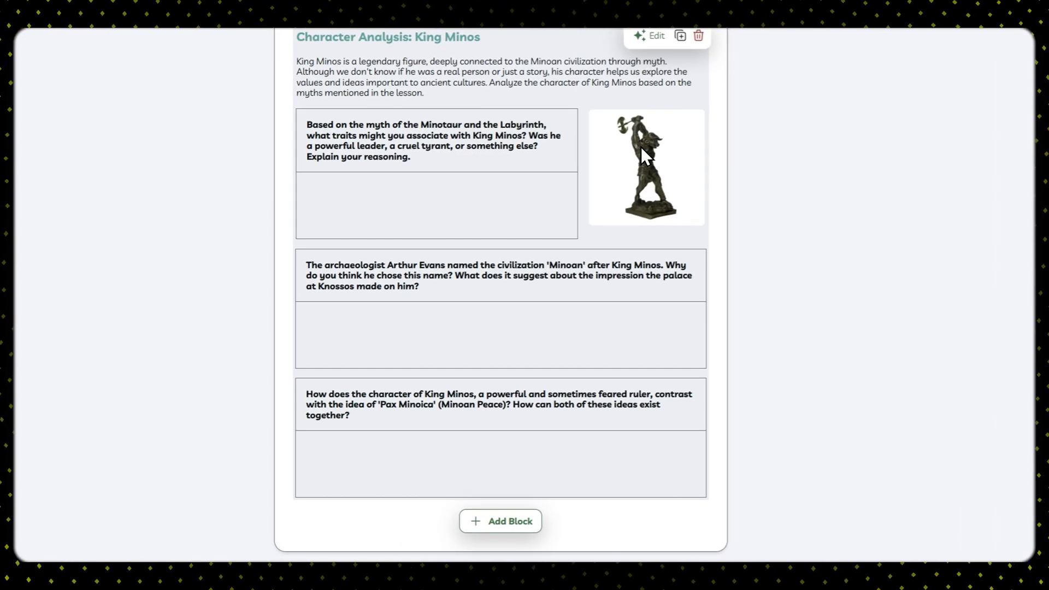
{"action": "left_click", "coordinate": [641, 146]}
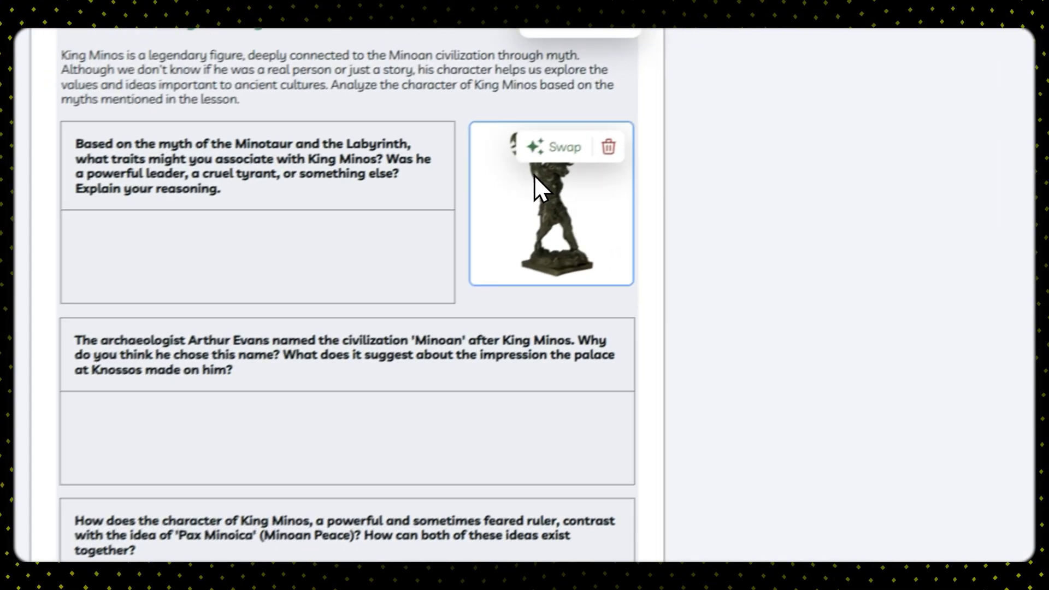
Swap the statue image for a fresco found by searching 'Prince of Lilies Minoan'.
{"action": "left_click", "coordinate": [556, 147]}
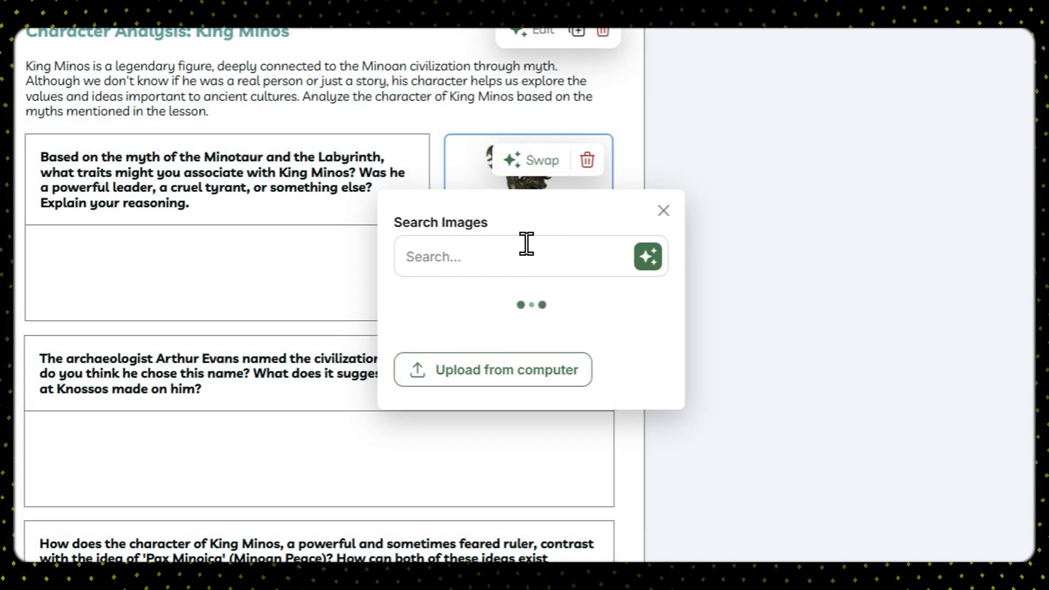
{"action": "left_click", "coordinate": [527, 243]}
{"action": "type", "text": "Prince of Lilies Minoan"}
{"action": "left_click", "coordinate": [648, 257]}
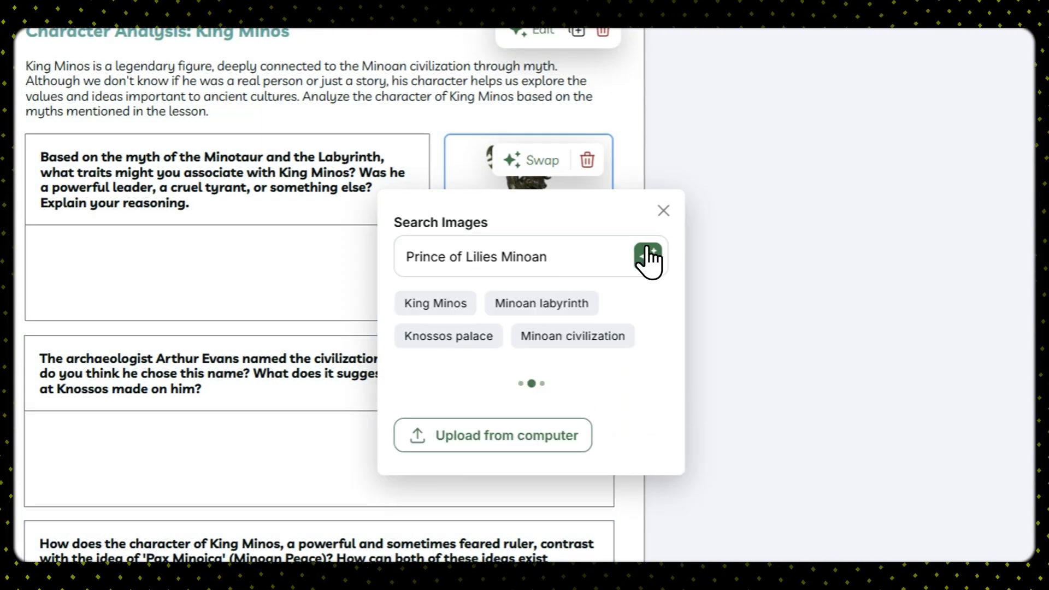
{"action": "scroll", "coordinate": [536, 420], "scroll_direction": "down", "scroll_amount": 5}
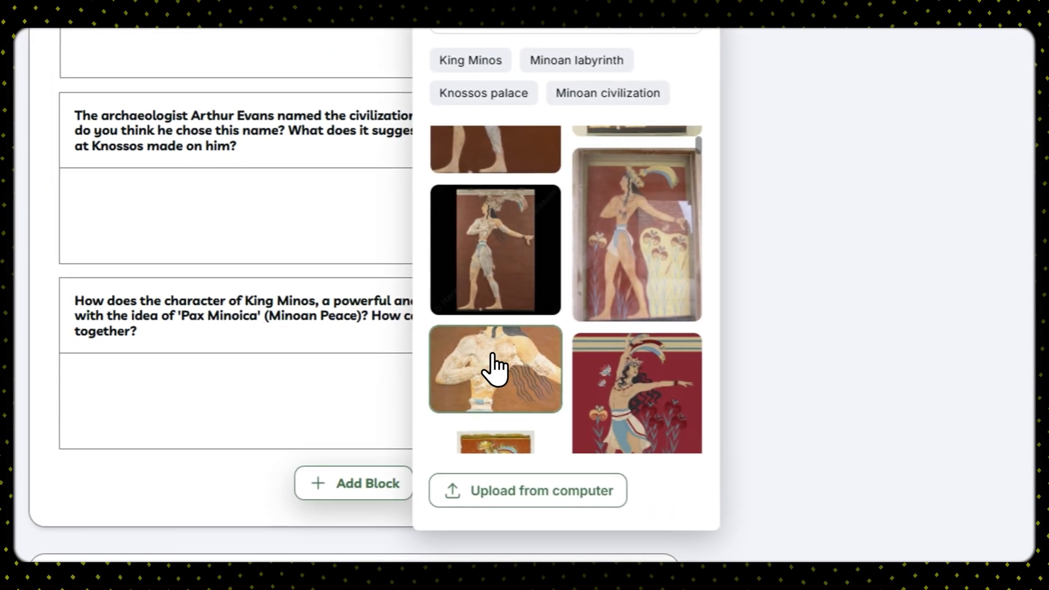
{"action": "scroll", "coordinate": [480, 258], "scroll_direction": "up", "scroll_amount": 3}
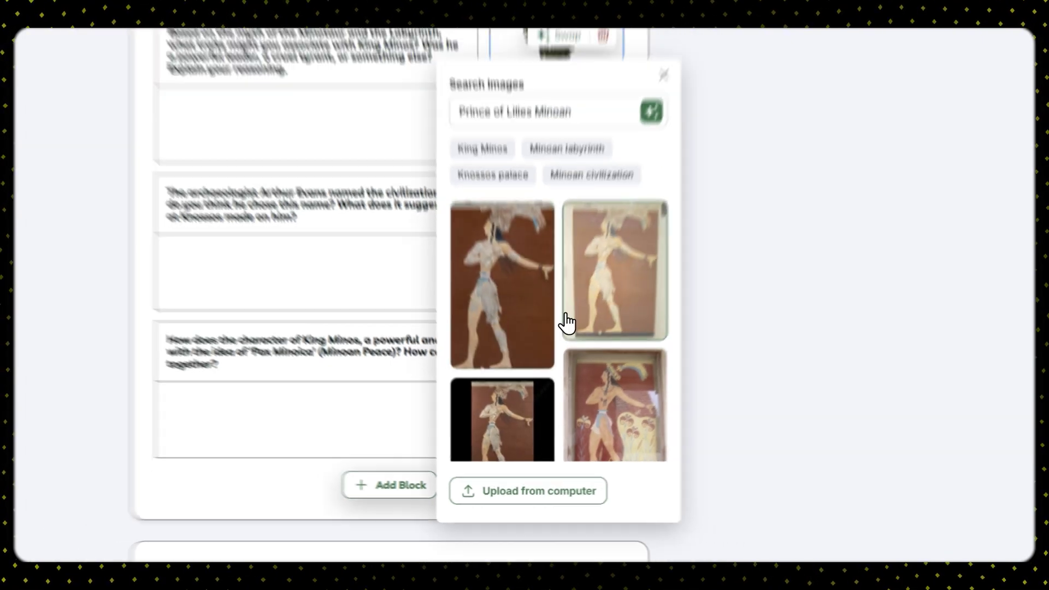
{"action": "left_click", "coordinate": [567, 323]}
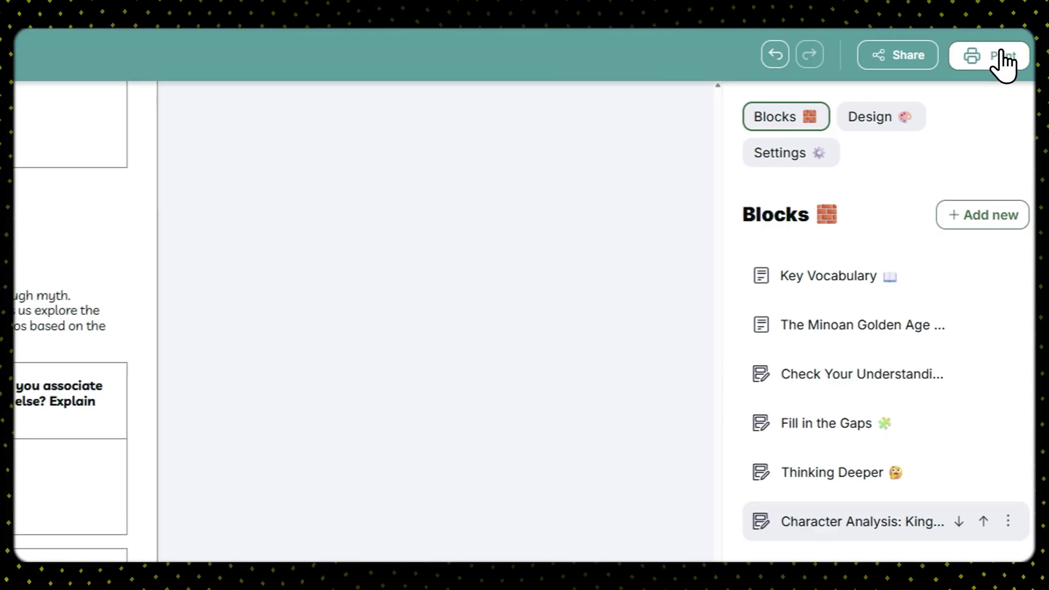
Print the five-page Minoan Crete worksheet after checking the print preview.
{"action": "left_click", "coordinate": [1003, 57]}
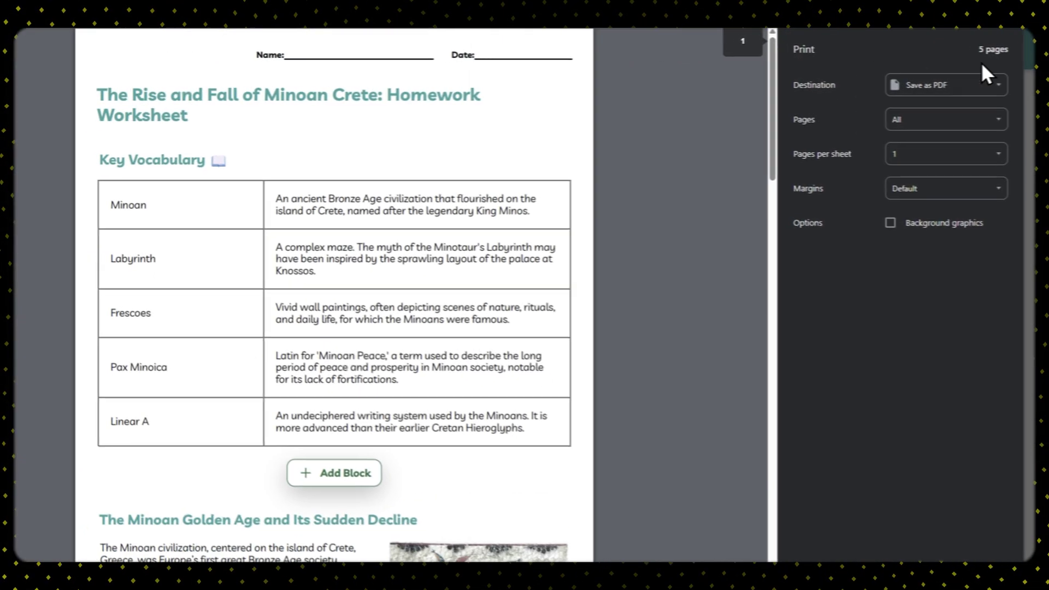
{"action": "scroll", "coordinate": [781, 131], "scroll_direction": "down", "scroll_amount": 10}
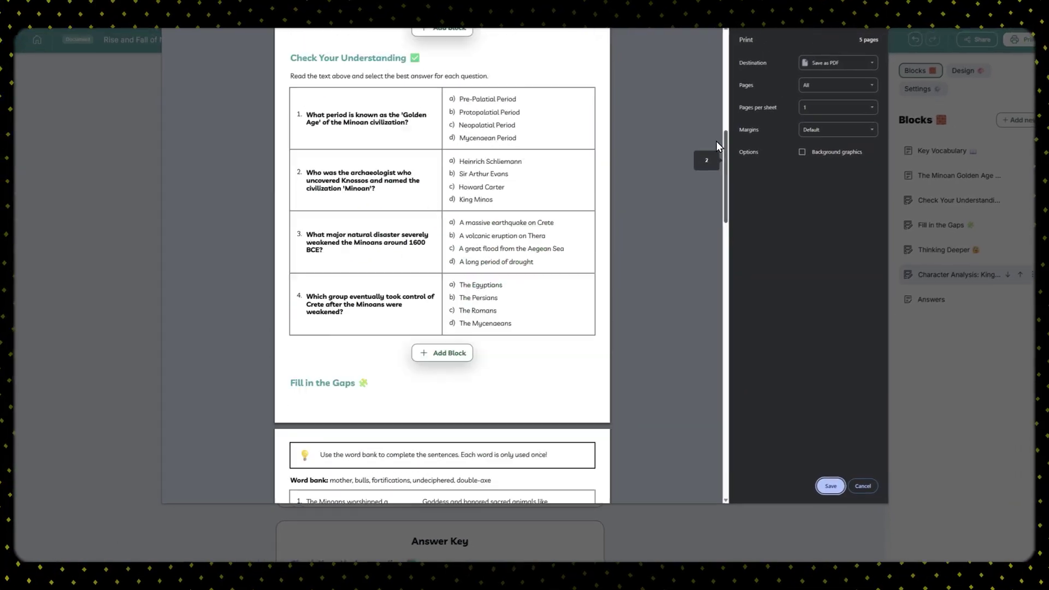
{"action": "scroll", "coordinate": [717, 142], "scroll_direction": "up", "scroll_amount": 10}
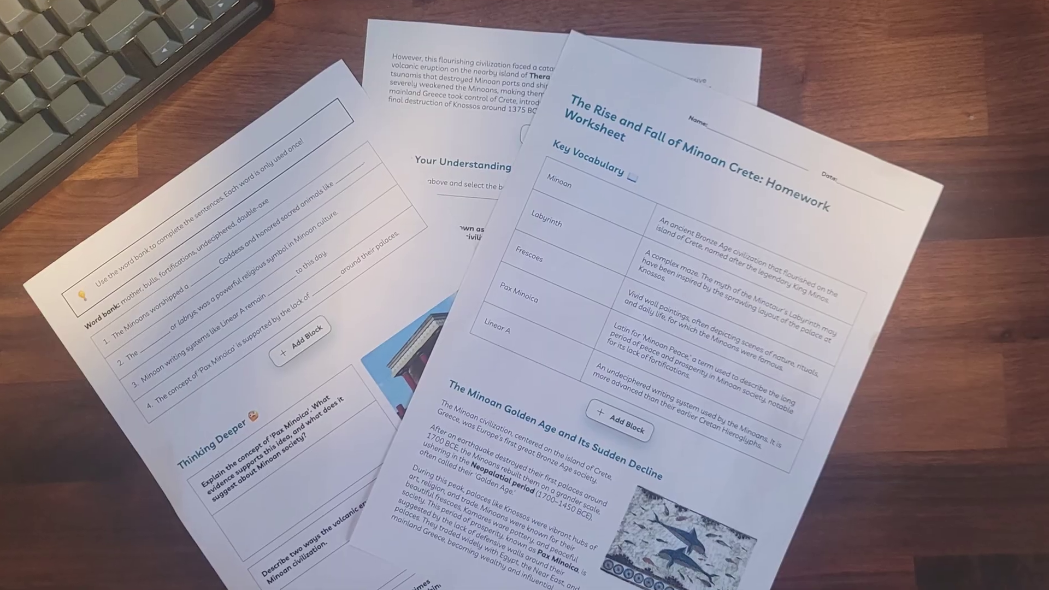